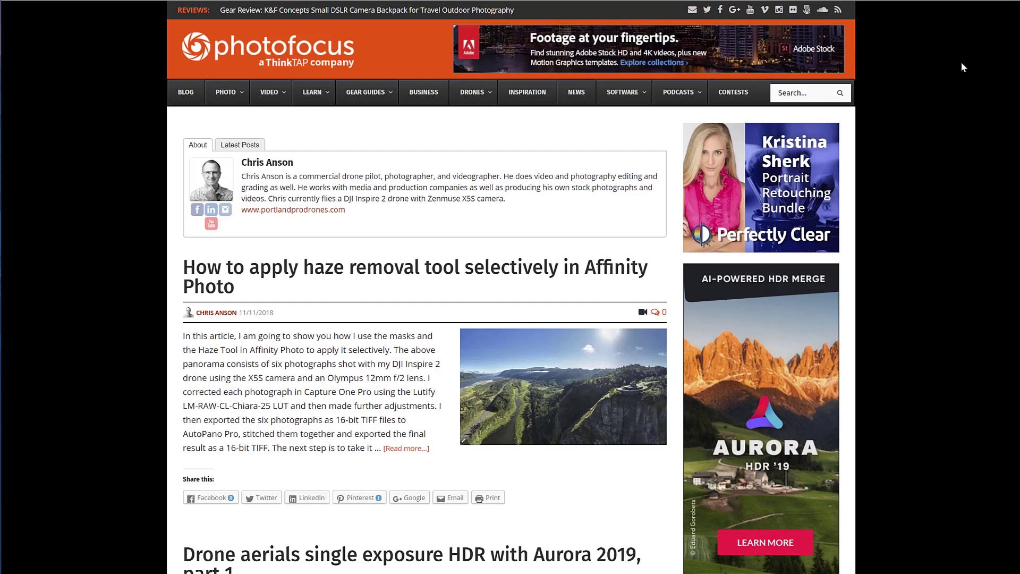
Step: Scroll around the mountain sunset photo with the TK RapidMask2 panel visible
{"action": "scroll", "coordinate": [961, 65], "scroll_direction": "down", "scroll_amount": 8}
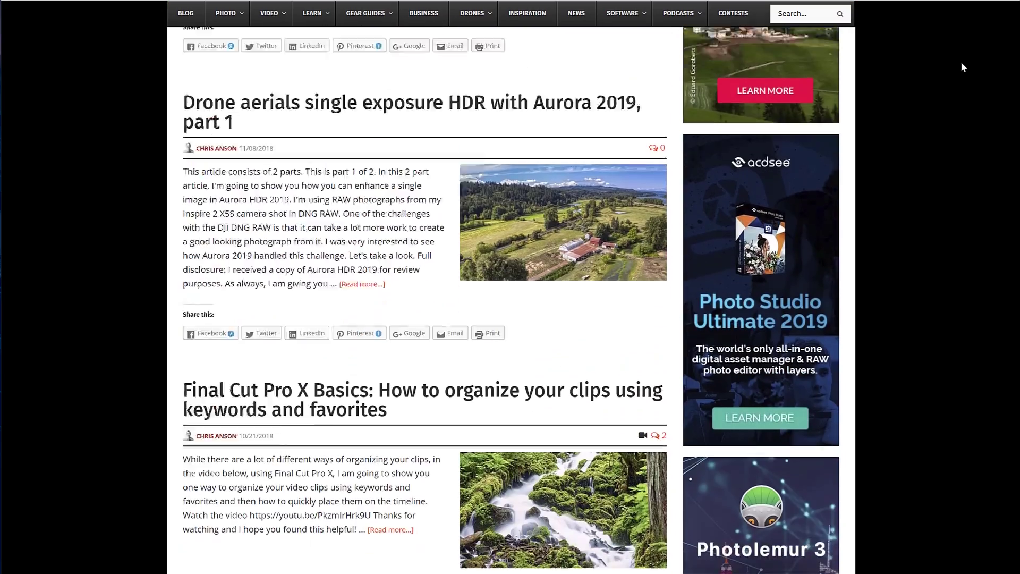
{"action": "scroll", "coordinate": [962, 66], "scroll_direction": "up", "scroll_amount": 9}
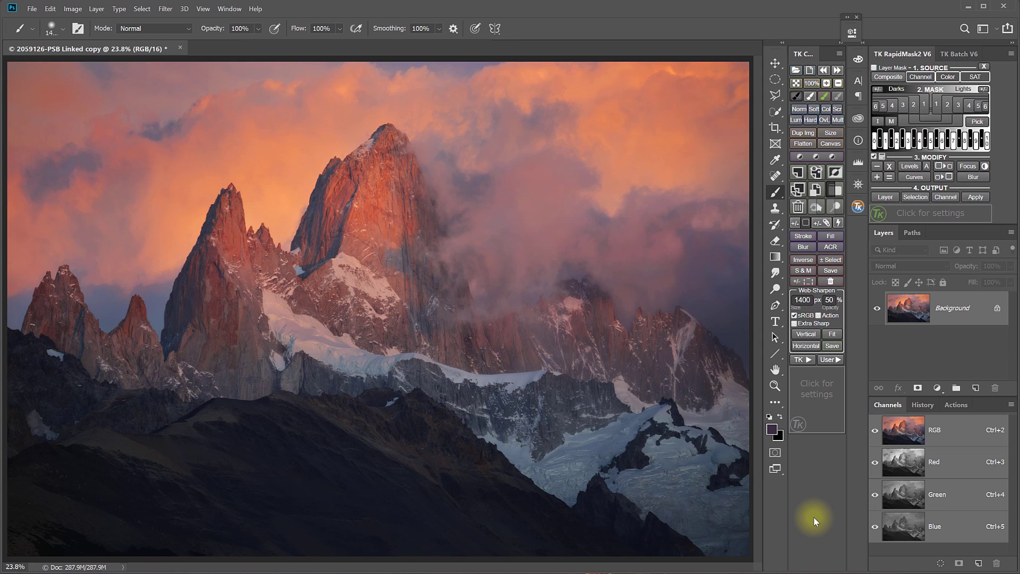
Step: Build a composite luminosity Rapid Mask and preview the Output > Layer adjustment types
{"action": "left_click", "coordinate": [887, 77]}
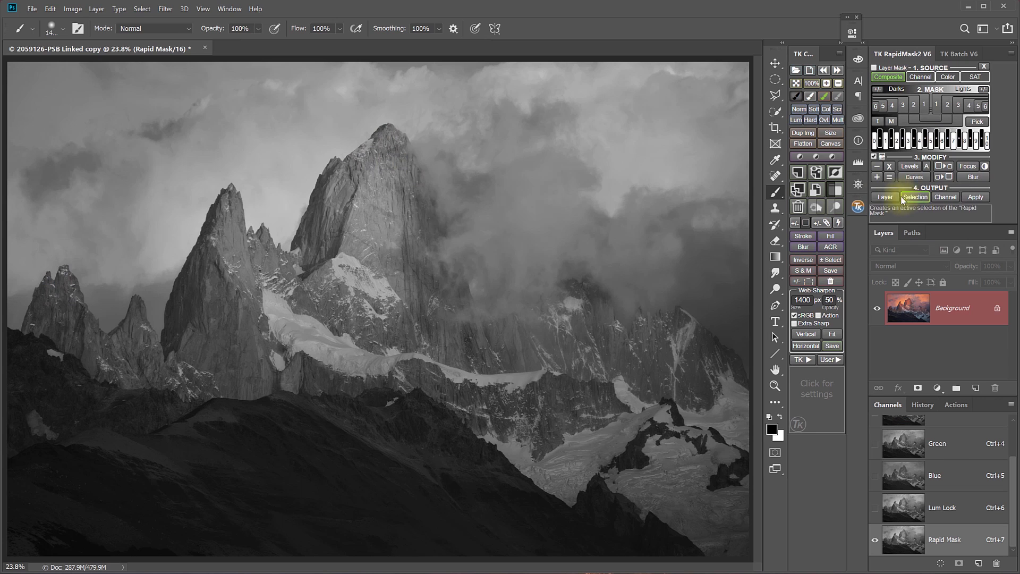
{"action": "left_click", "coordinate": [884, 198]}
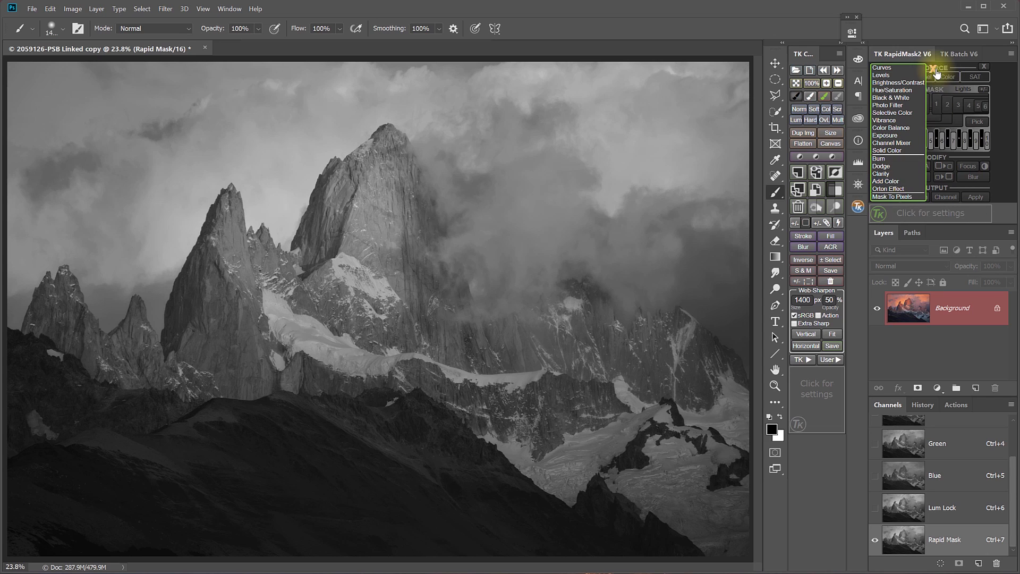
{"action": "left_click", "coordinate": [932, 69]}
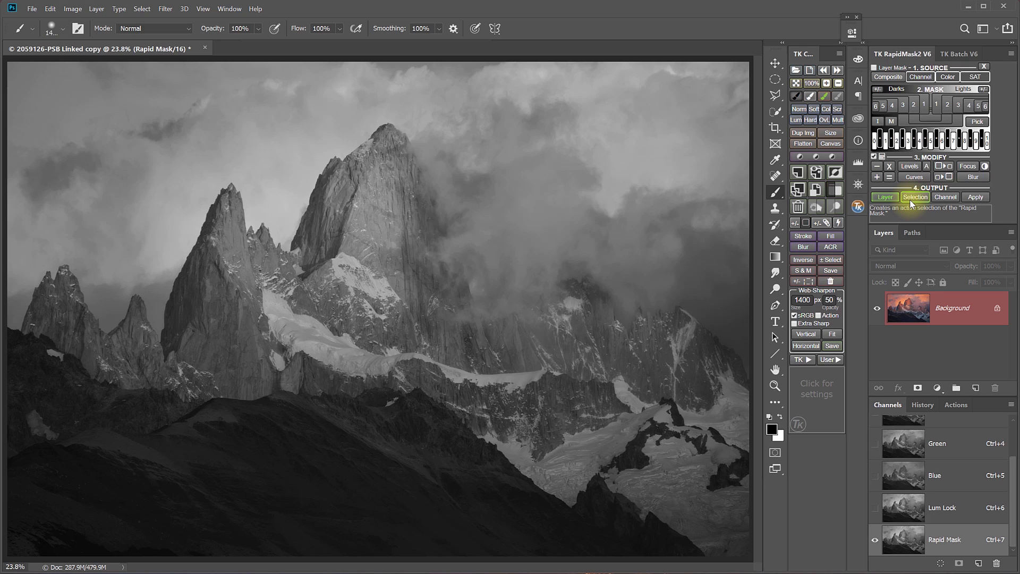
Step: Return to the colour image, then rebuild the Rapid Mask from the Red/L channel
{"action": "left_click", "coordinate": [877, 123]}
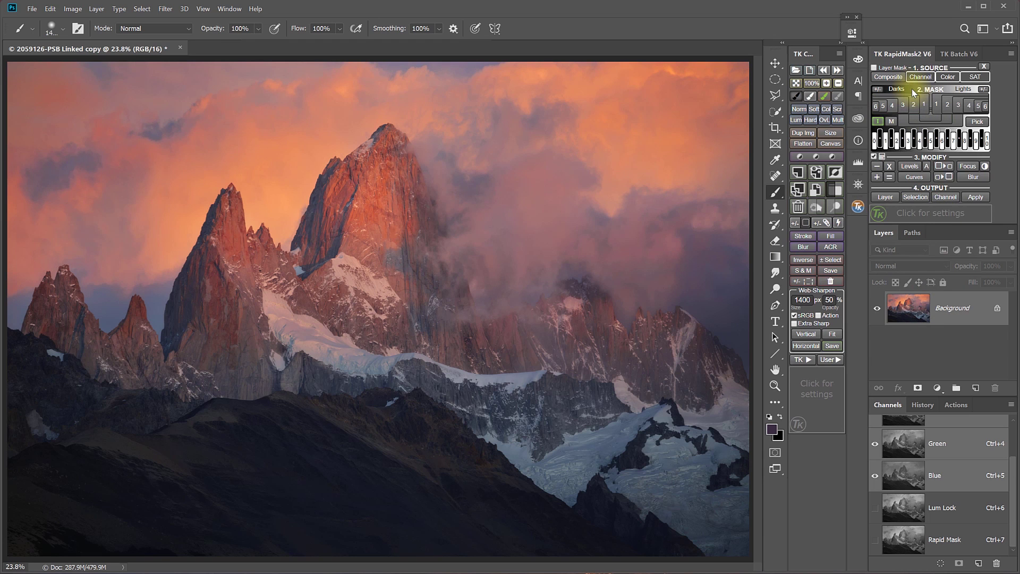
{"action": "mouse_move", "coordinate": [917, 79]}
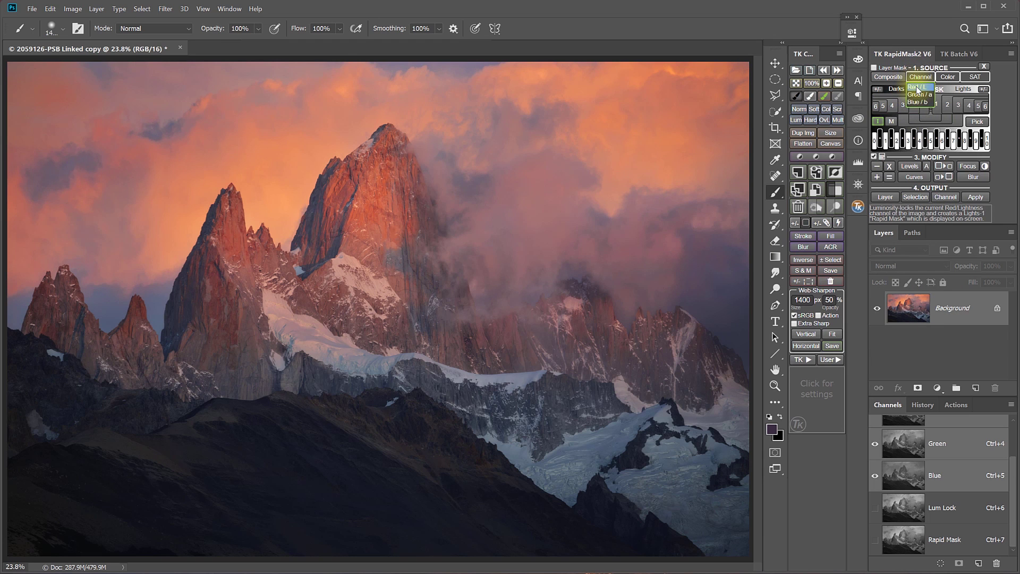
{"action": "left_click", "coordinate": [917, 88]}
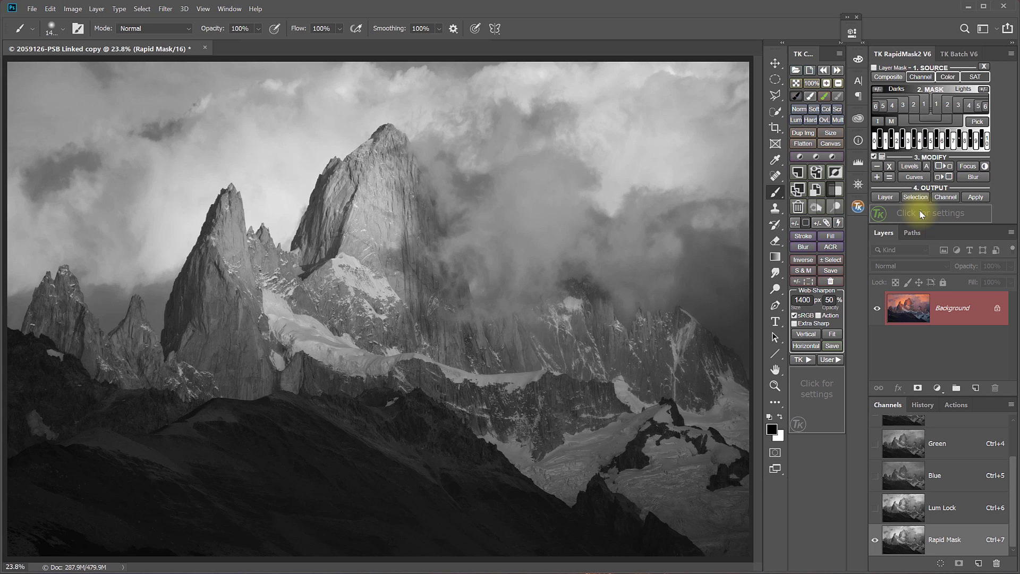
Step: Auto-level and contract the Rapid Mask, then paint black over a cloud patch and the lower mountains
{"action": "left_click", "coordinate": [926, 168]}
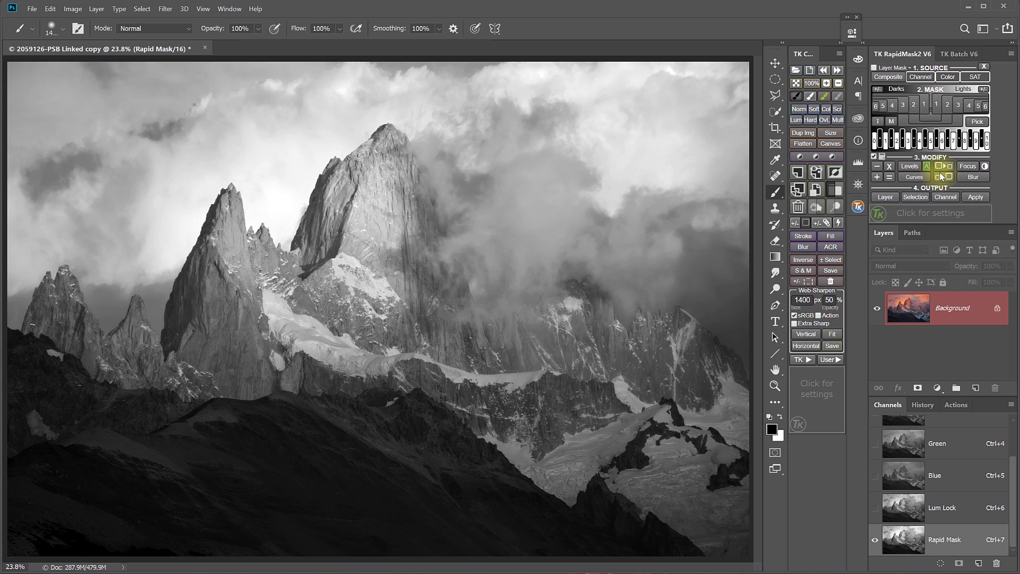
{"action": "left_click", "coordinate": [945, 168]}
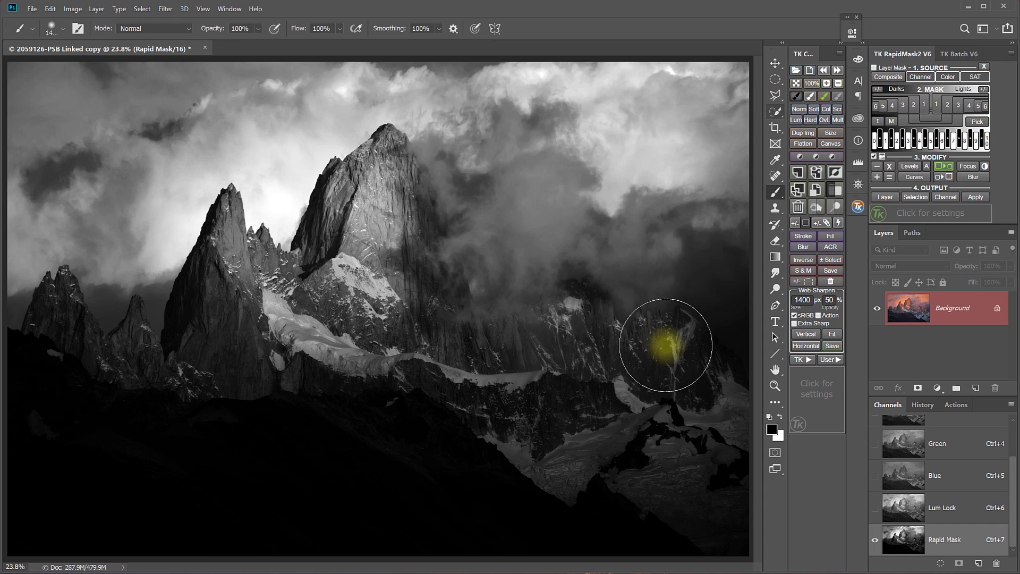
{"action": "left_click_drag", "start_coordinate": [705, 308], "coordinate": [683, 325]}
{"action": "mouse_move", "coordinate": [465, 388]}
{"action": "left_mouse_down"}
{"action": "mouse_move", "coordinate": [122, 418]}
{"action": "mouse_move", "coordinate": [11, 448]}
{"action": "mouse_move", "coordinate": [413, 450]}
{"action": "mouse_move", "coordinate": [696, 417]}
{"action": "mouse_move", "coordinate": [673, 441]}
{"action": "mouse_move", "coordinate": [435, 499]}
{"action": "mouse_move", "coordinate": [729, 477]}
{"action": "mouse_move", "coordinate": [752, 535]}
{"action": "mouse_move", "coordinate": [688, 404]}
{"action": "mouse_move", "coordinate": [643, 424]}
{"action": "mouse_move", "coordinate": [682, 371]}
{"action": "mouse_move", "coordinate": [429, 409]}
{"action": "mouse_move", "coordinate": [252, 416]}
{"action": "mouse_move", "coordinate": [6, 396]}
{"action": "mouse_move", "coordinate": [93, 491]}
{"action": "mouse_move", "coordinate": [398, 526]}
{"action": "mouse_move", "coordinate": [656, 544]}
{"action": "mouse_move", "coordinate": [758, 540]}
{"action": "left_mouse_up"}
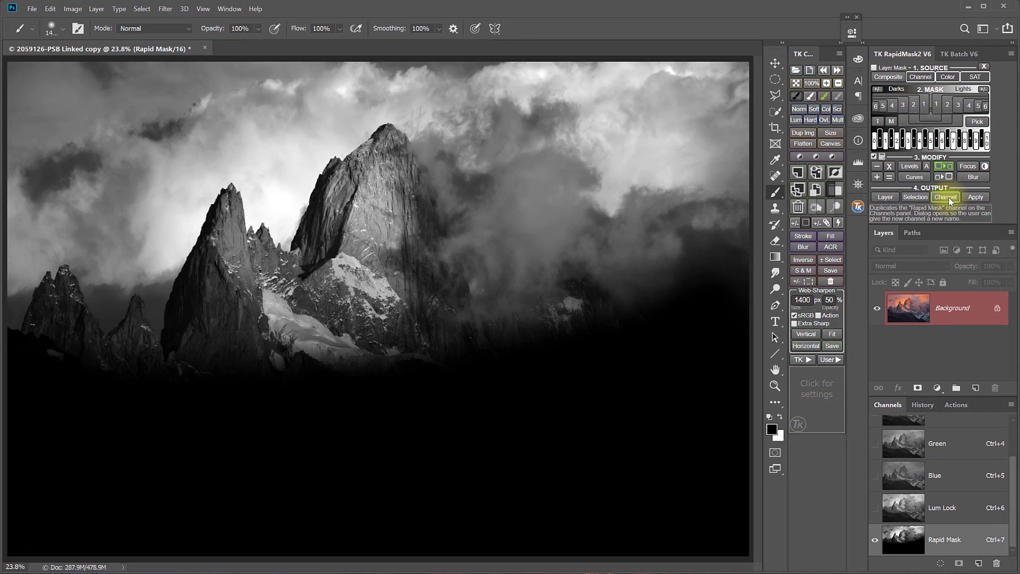
Step: Store the painted mask as a channel named 'saved mask', then build a fresh composite Rapid Mask
{"action": "left_click", "coordinate": [946, 197]}
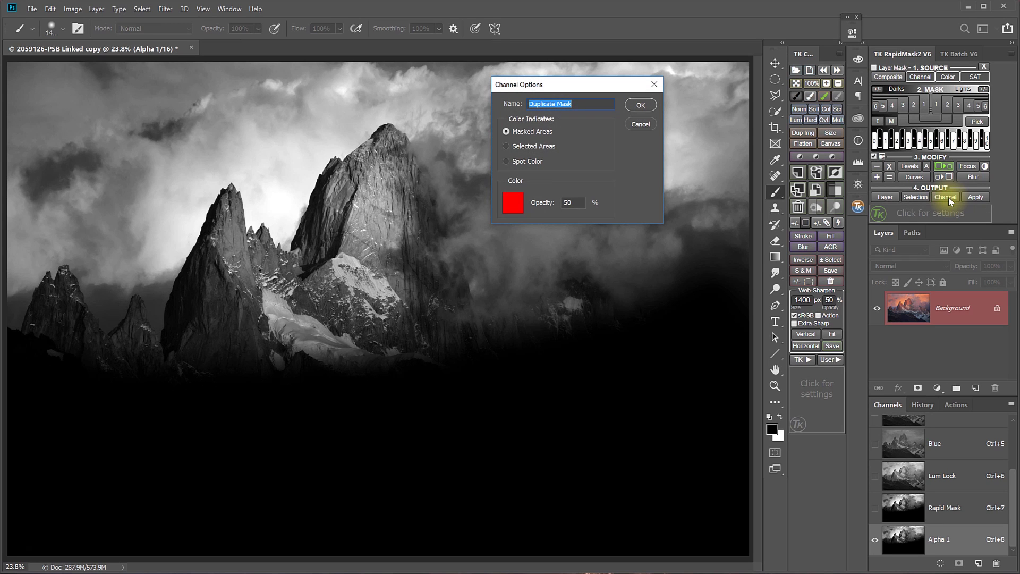
{"action": "type", "text": "saved mask"}
{"action": "key", "text": "Return"}
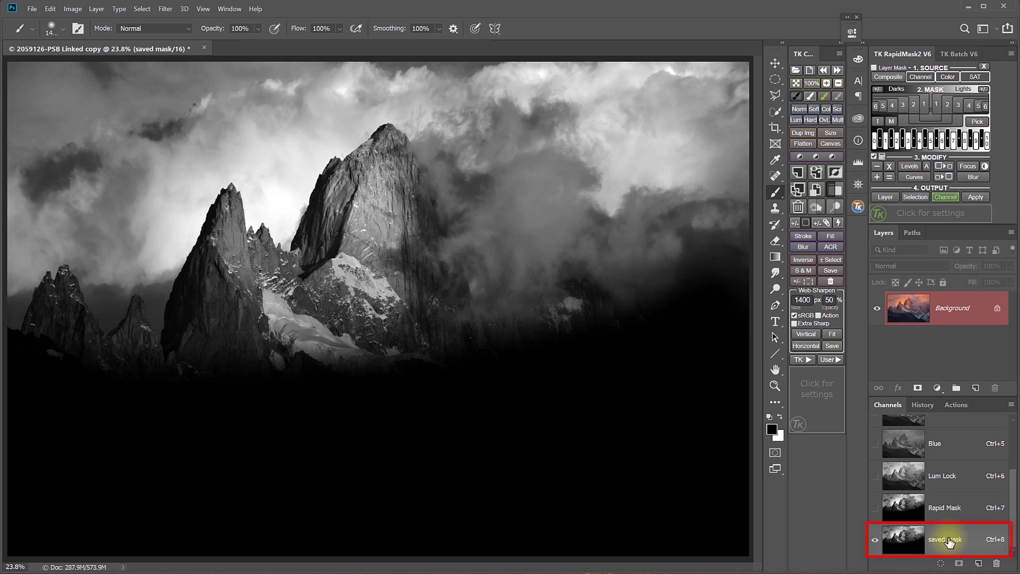
{"action": "left_click", "coordinate": [878, 122]}
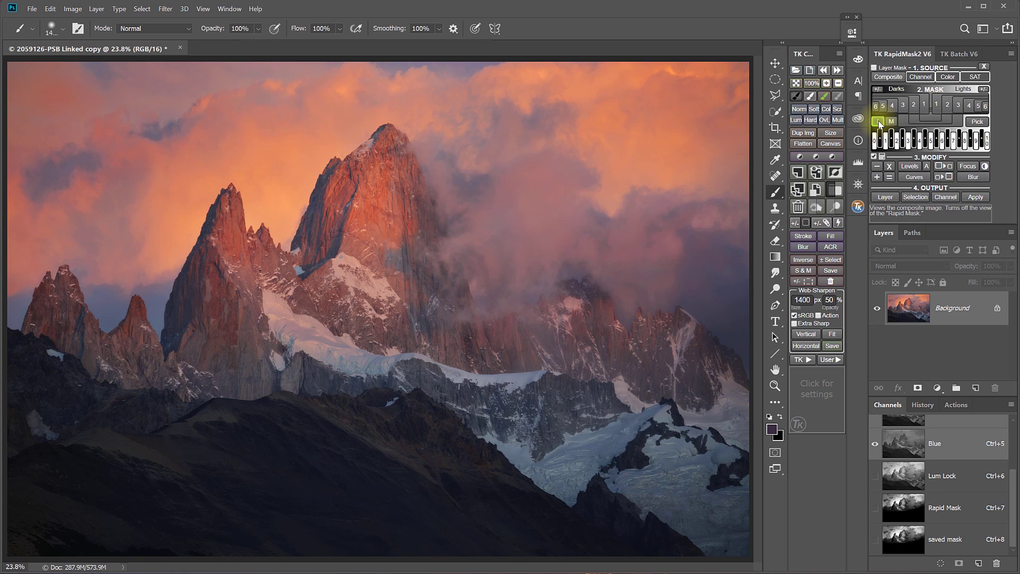
{"action": "left_click", "coordinate": [890, 77]}
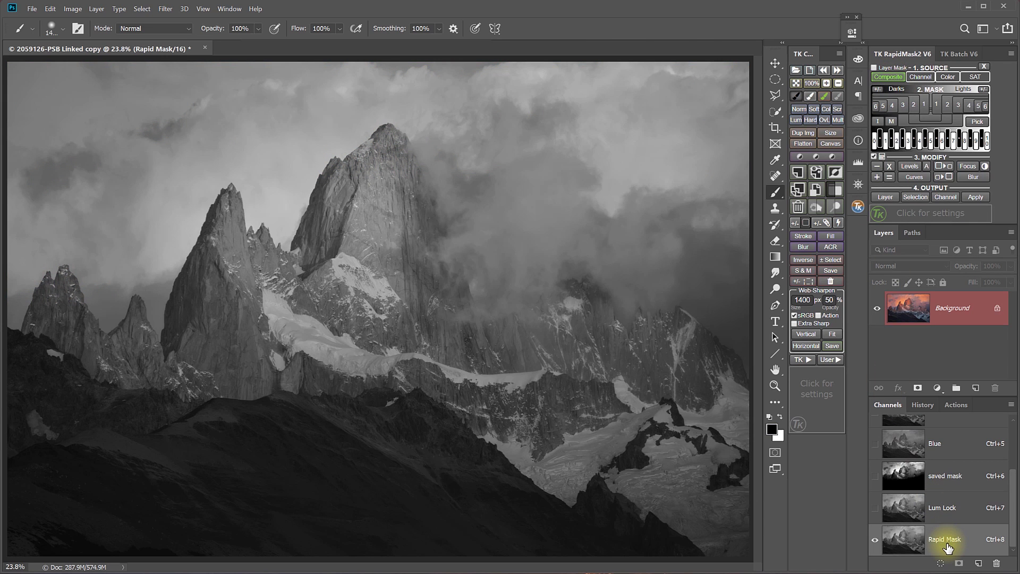
Step: Delete the temporary Rapid Mask and Lum Lock channels and view the 'saved mask' channel
{"action": "left_click", "coordinate": [984, 68]}
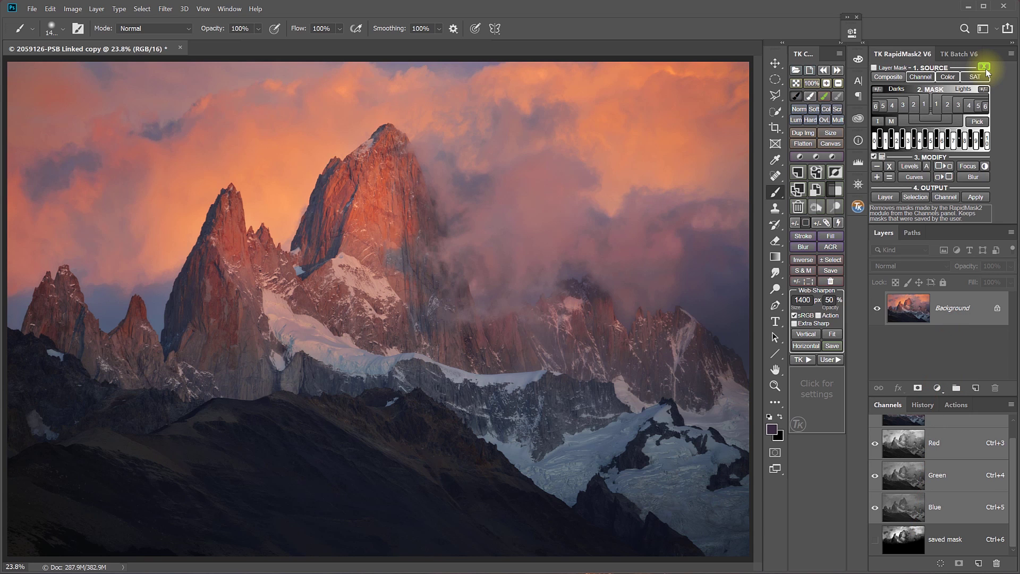
{"action": "left_click", "coordinate": [949, 542]}
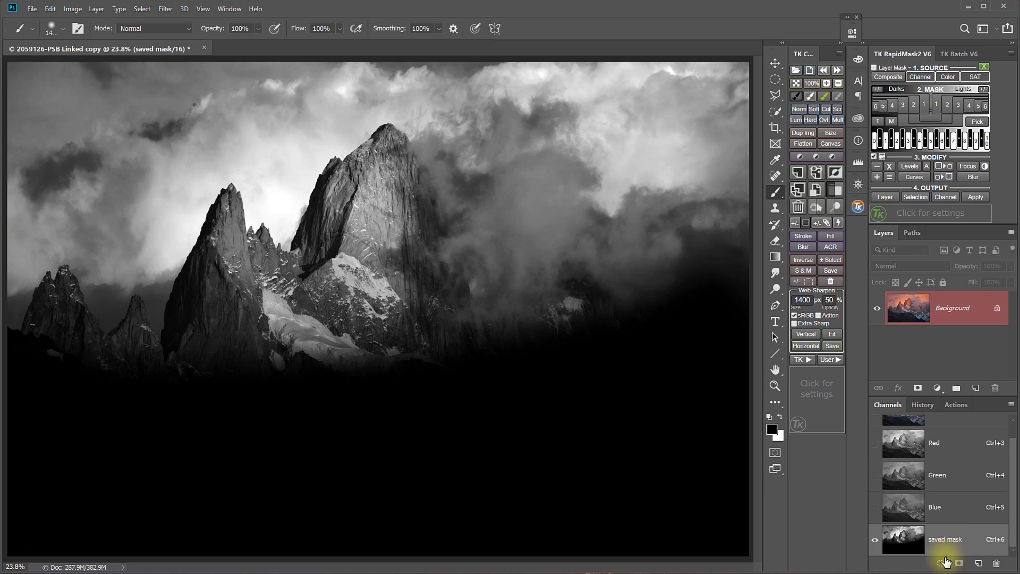
Step: Load 'saved mask' as a selection and add a Levels adjustment layer masked by it
{"action": "left_click", "coordinate": [940, 564]}
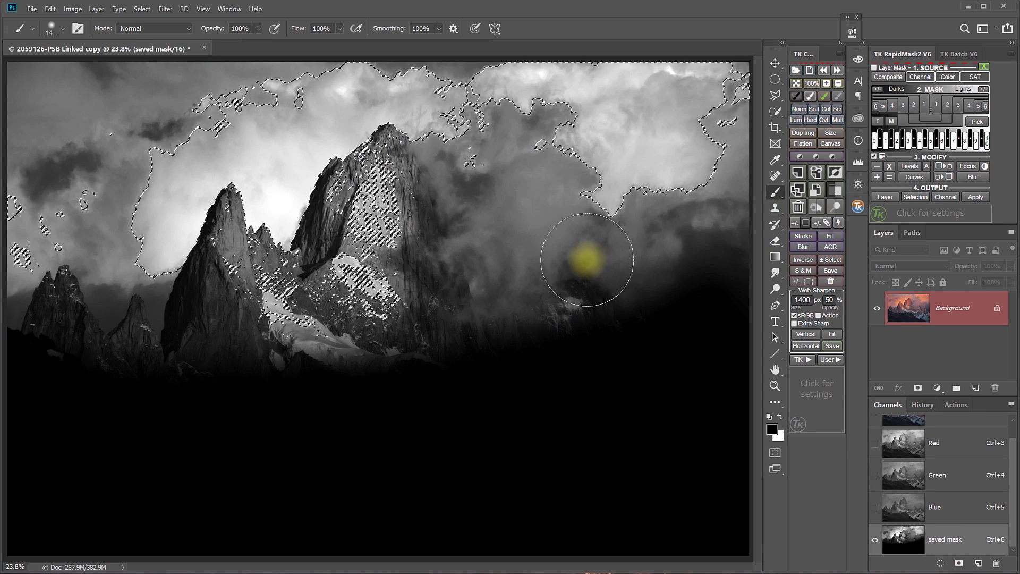
{"action": "left_click", "coordinate": [822, 158]}
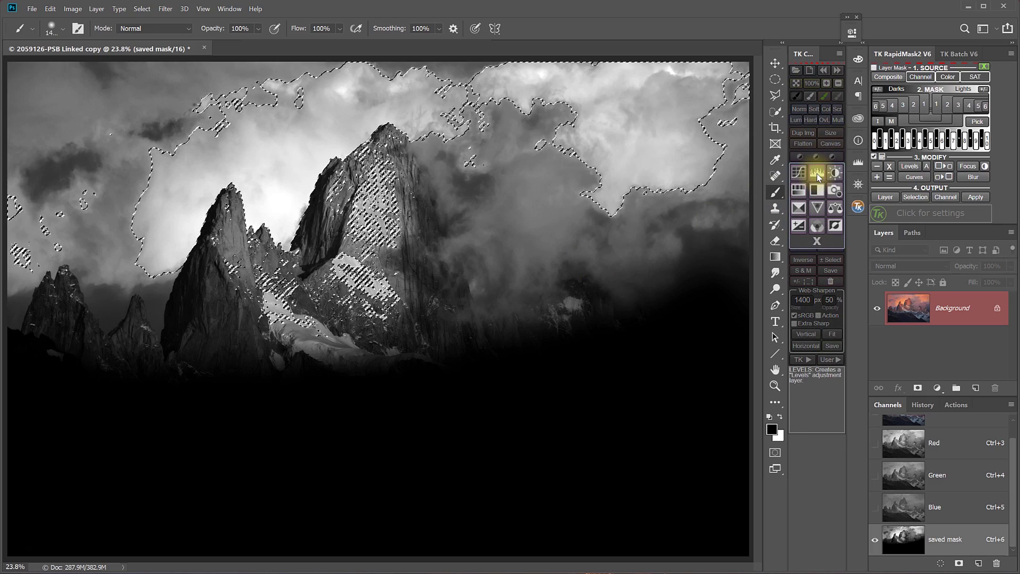
{"action": "left_click", "coordinate": [817, 173]}
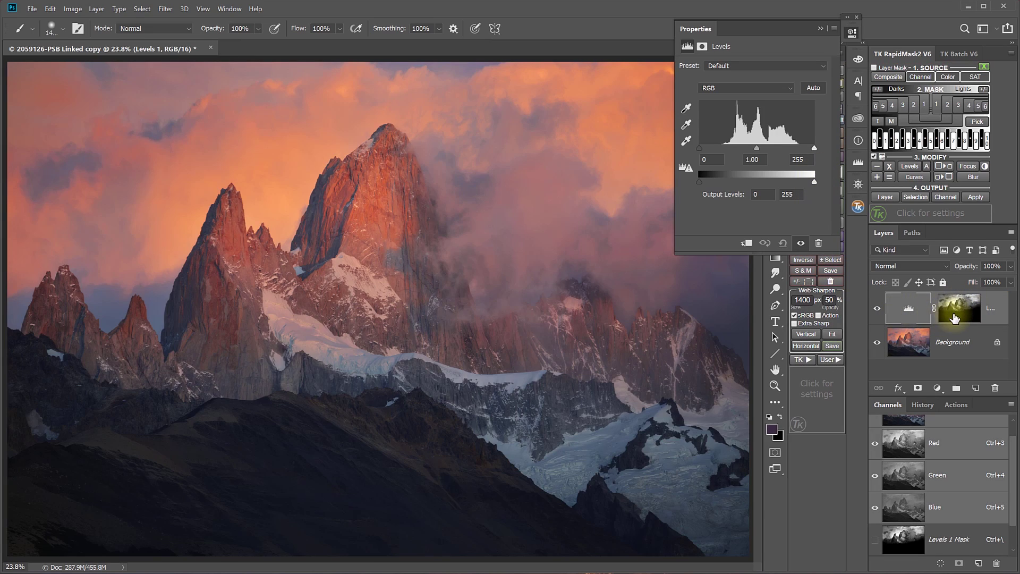
{"action": "left_click", "coordinate": [954, 313], "text": "alt"}
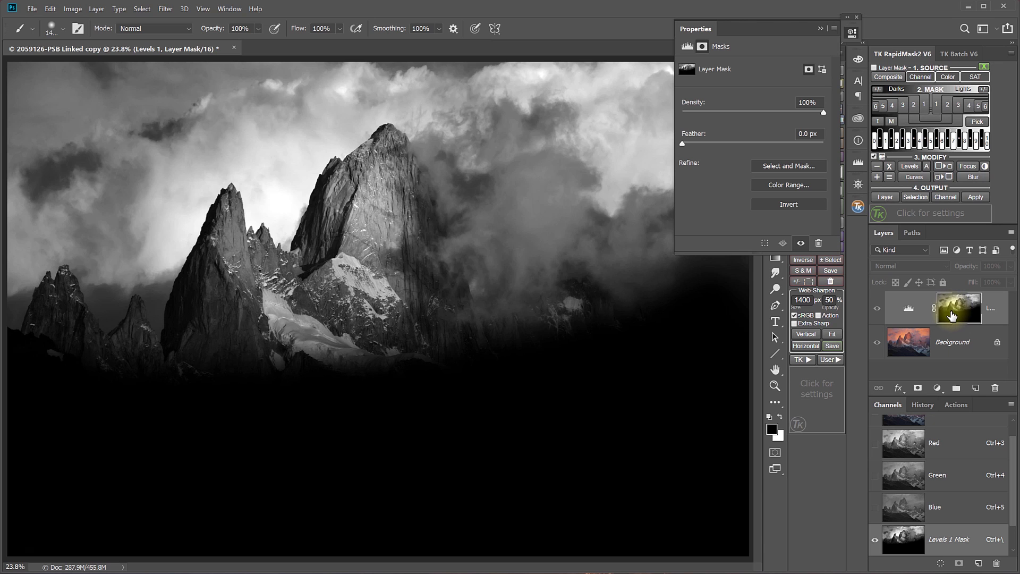
{"action": "left_click", "coordinate": [952, 316], "text": "alt"}
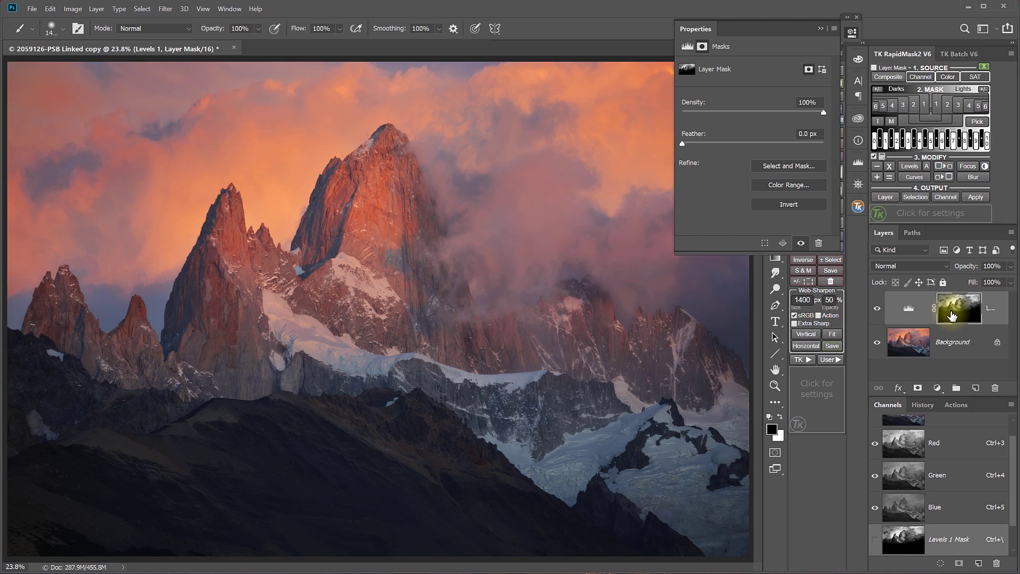
Step: Replace the masked Levels layer with a fresh Levels 1 layer and target its white mask
{"action": "left_click", "coordinate": [850, 31]}
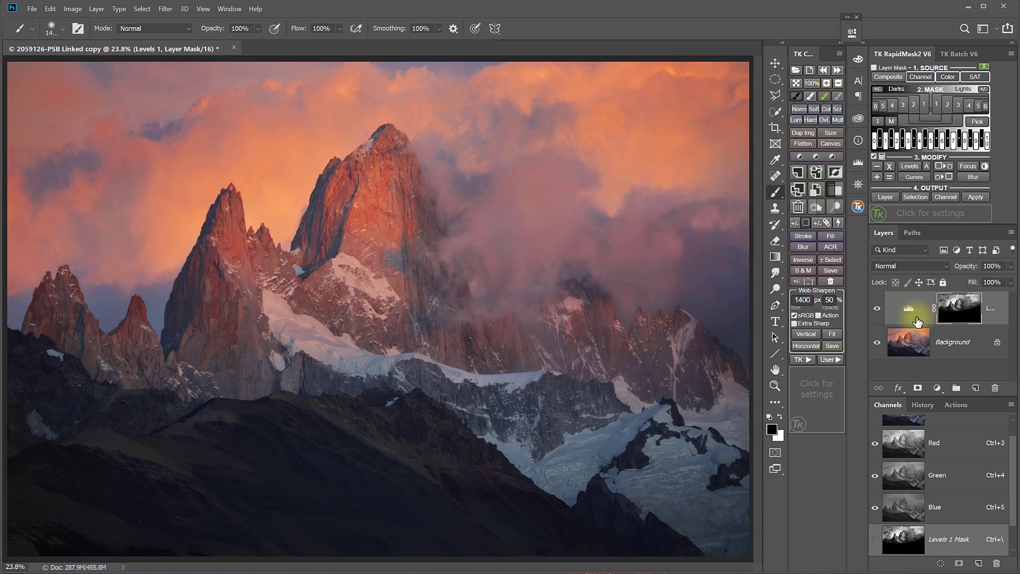
{"action": "left_click", "coordinate": [797, 207]}
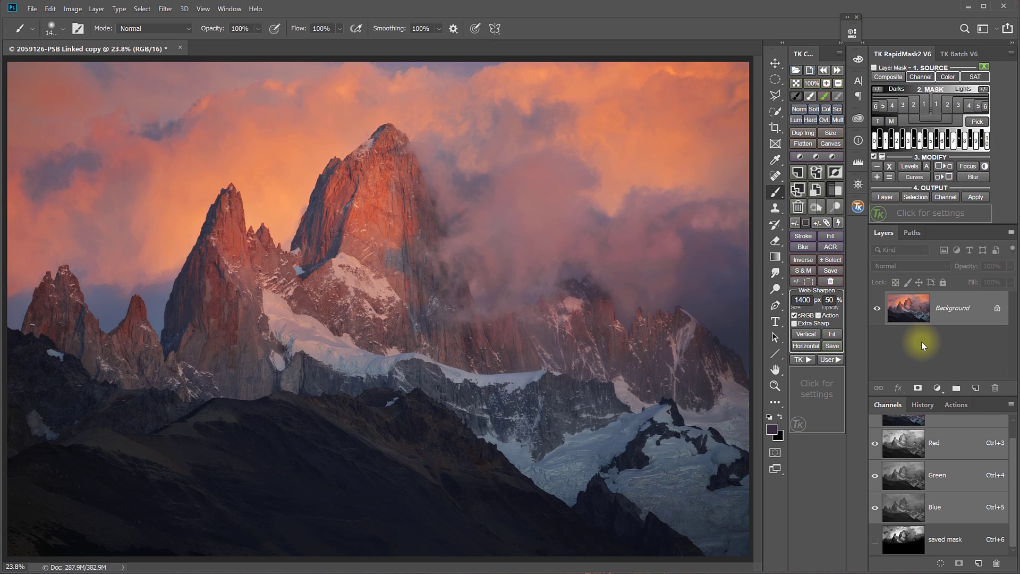
{"action": "left_click", "coordinate": [827, 159]}
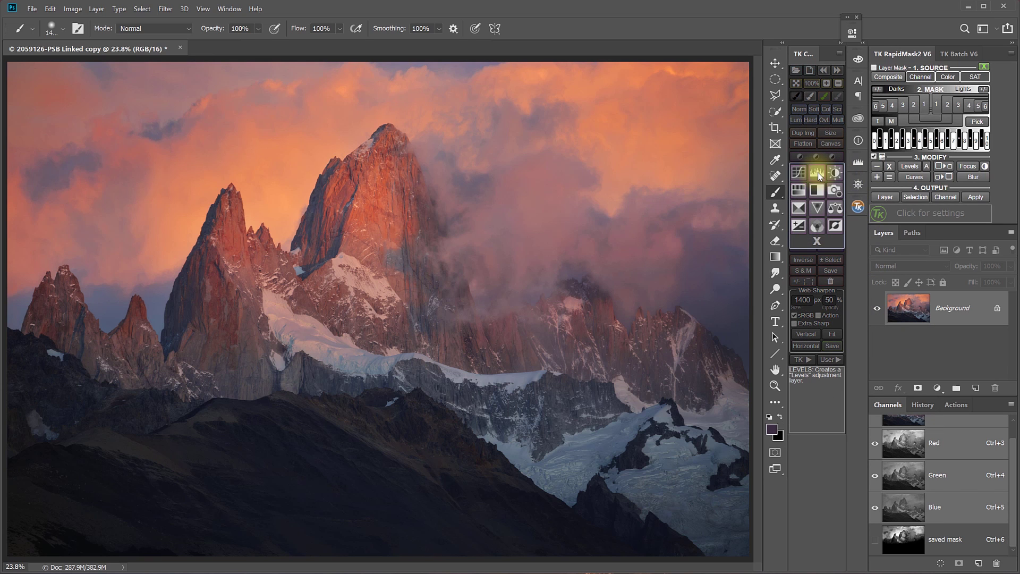
{"action": "left_click", "coordinate": [818, 173]}
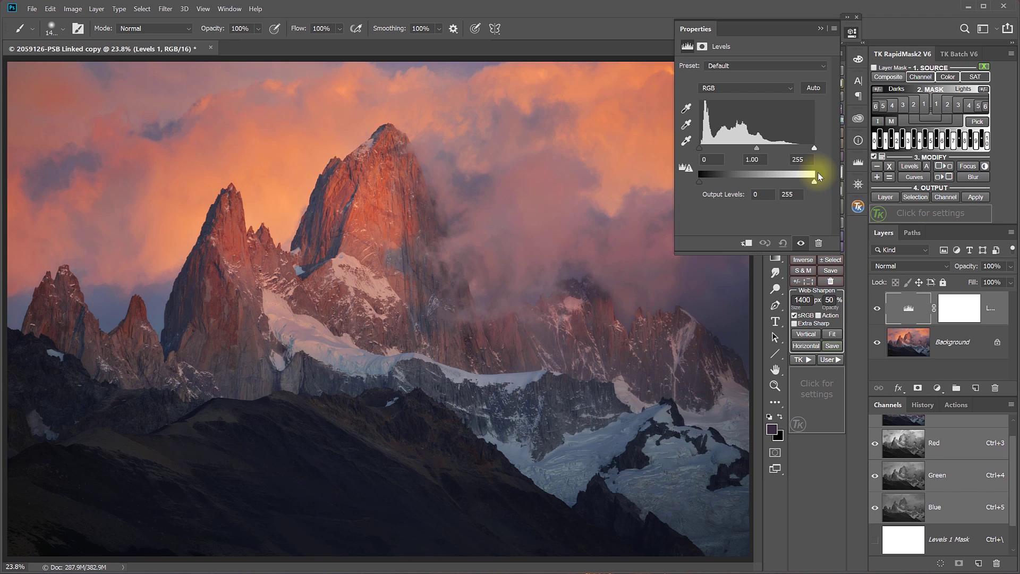
{"action": "left_click", "coordinate": [968, 313]}
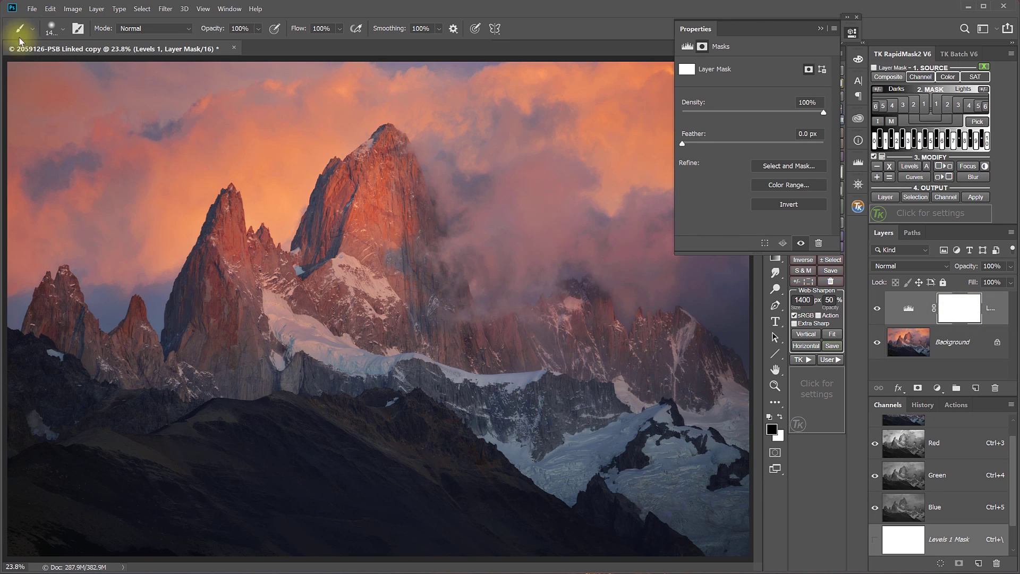
{"action": "left_click", "coordinate": [74, 10]}
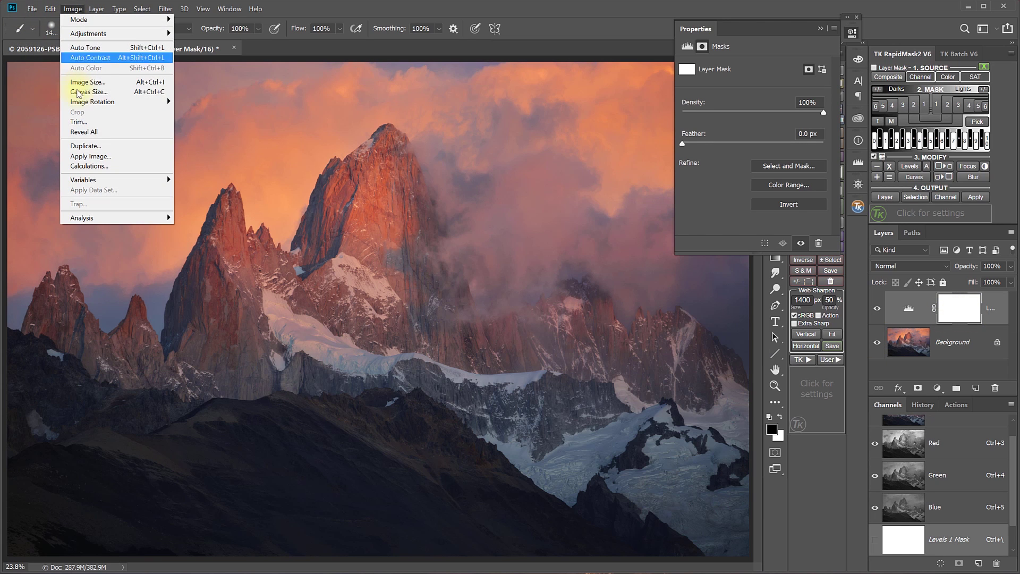
Step: Apply the 'saved mask' channel into the Levels 1 mask using Multiply at 100% opacity
{"action": "left_click", "coordinate": [87, 156]}
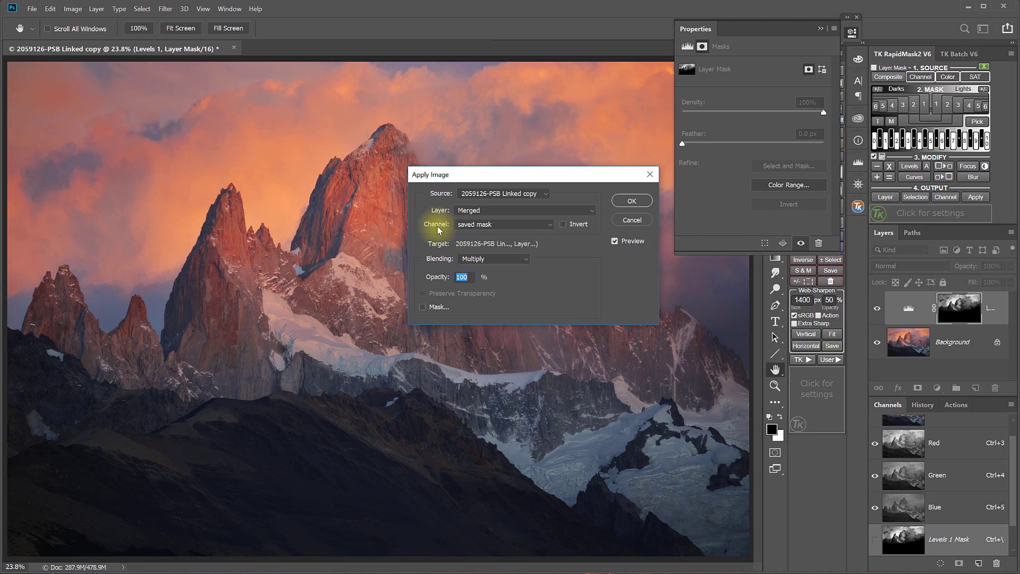
{"action": "left_click", "coordinate": [517, 225]}
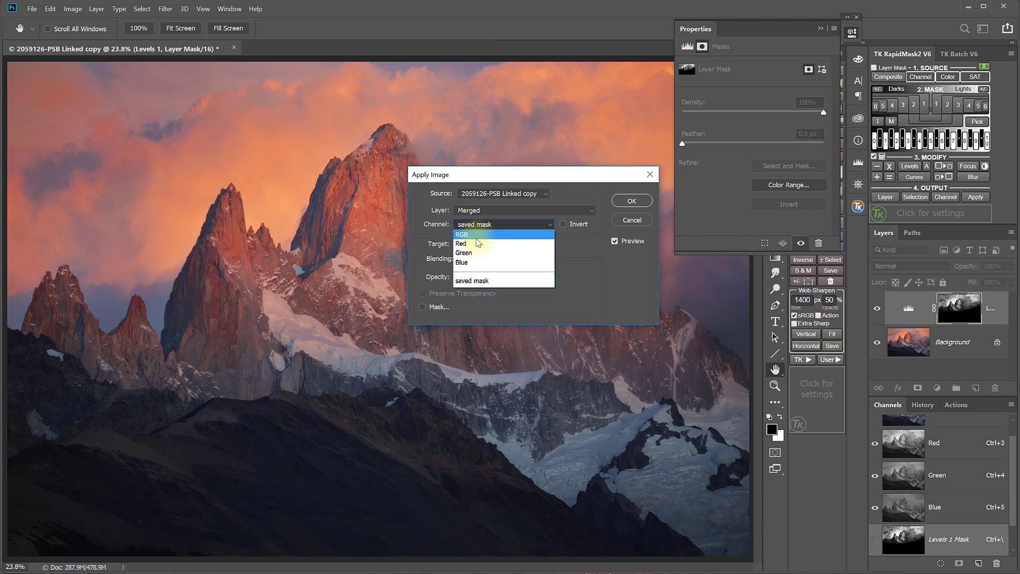
{"action": "left_click", "coordinate": [471, 282]}
{"action": "left_click", "coordinate": [630, 201]}
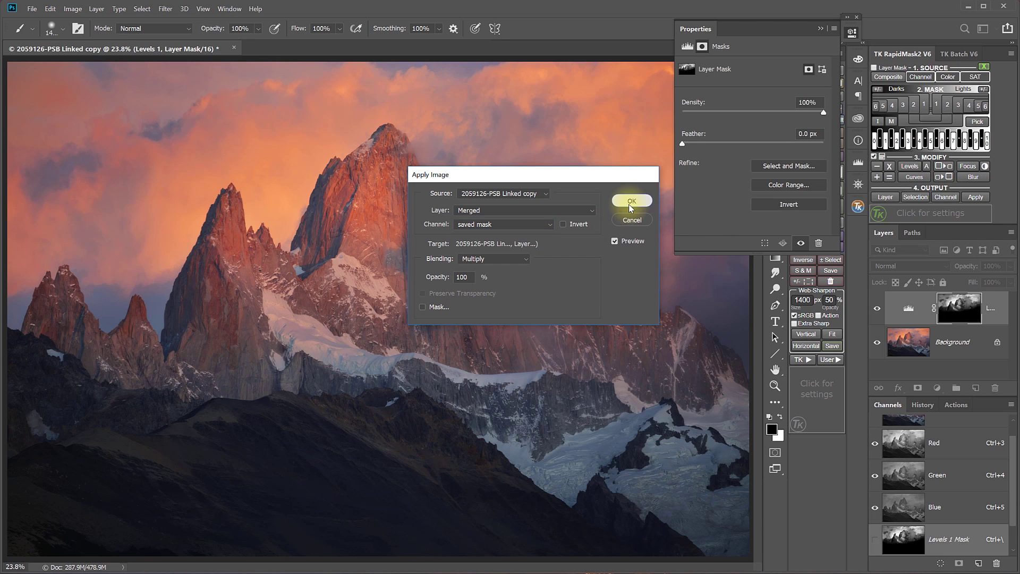
{"action": "scroll", "coordinate": [909, 536], "scroll_direction": "down", "scroll_amount": 1}
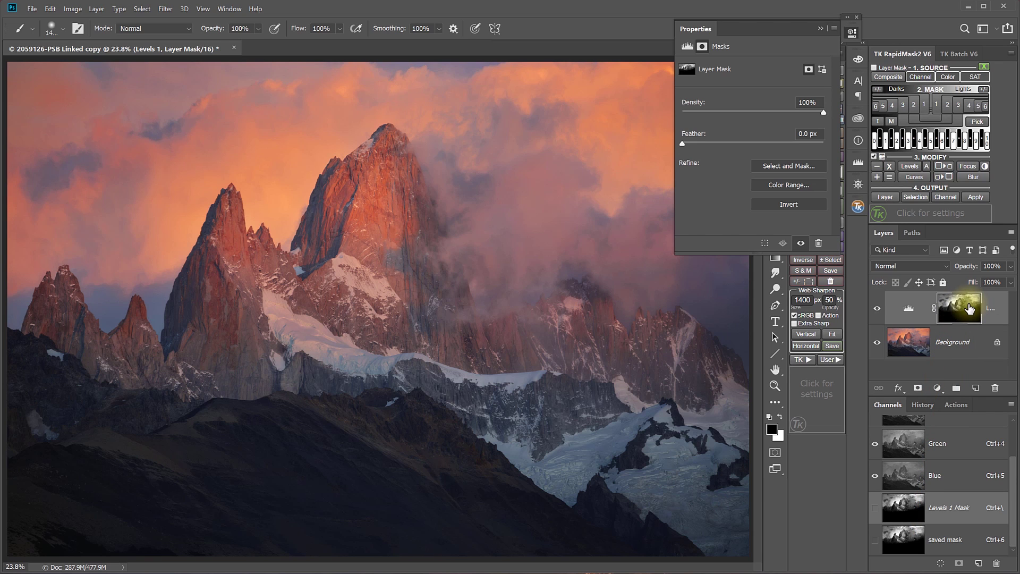
Step: Set Levels 1 input levels to 7, 0.84 and 224, then reselect its layer mask
{"action": "left_click", "coordinate": [909, 312]}
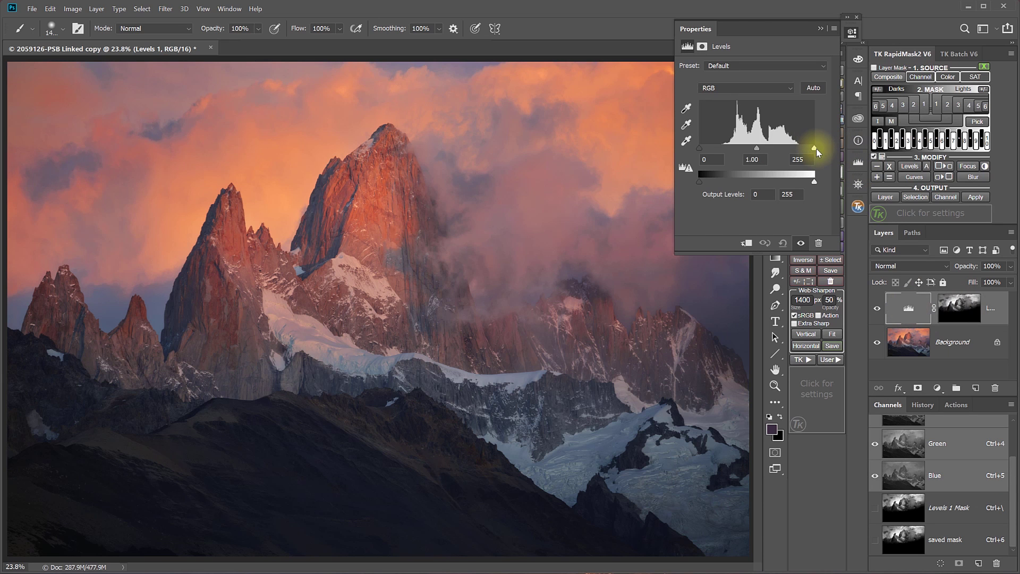
{"action": "left_click_drag", "start_coordinate": [814, 148], "coordinate": [702, 149]}
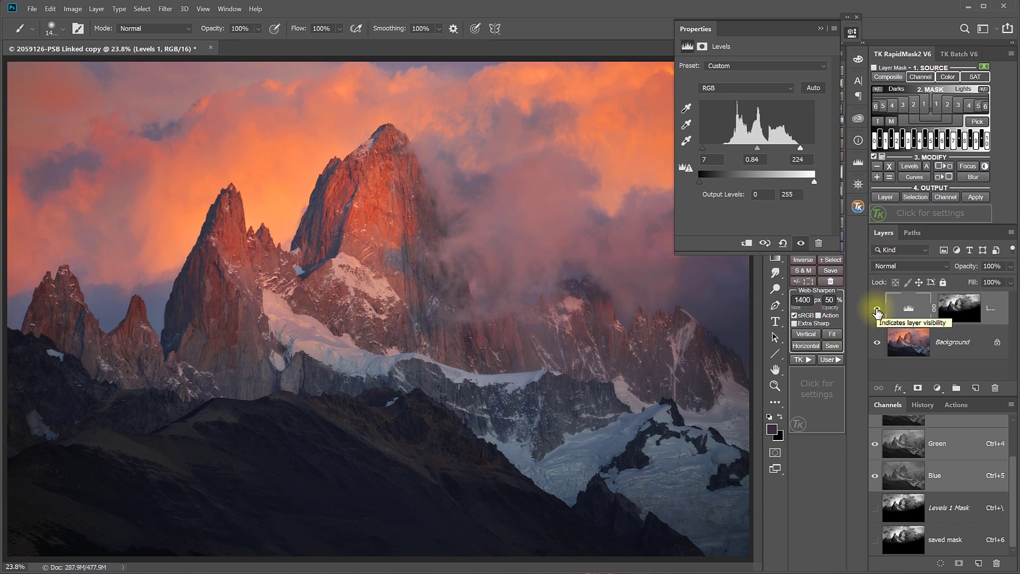
{"action": "left_click", "coordinate": [965, 314]}
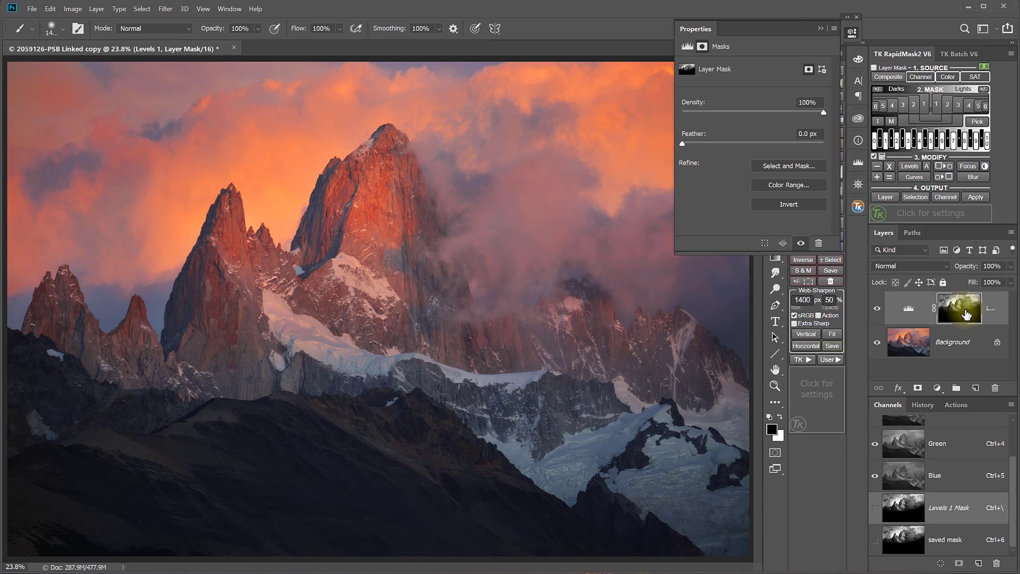
Step: Brighten the Levels 1 mask with a RapidMask Curves point raised to input 105, output 194
{"action": "left_click", "coordinate": [851, 32]}
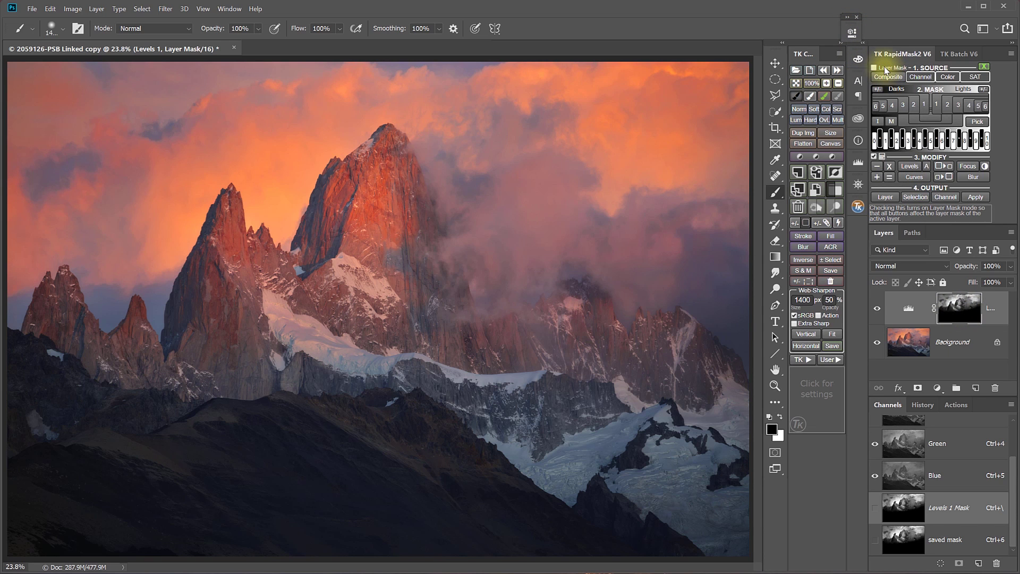
{"action": "left_click", "coordinate": [874, 68]}
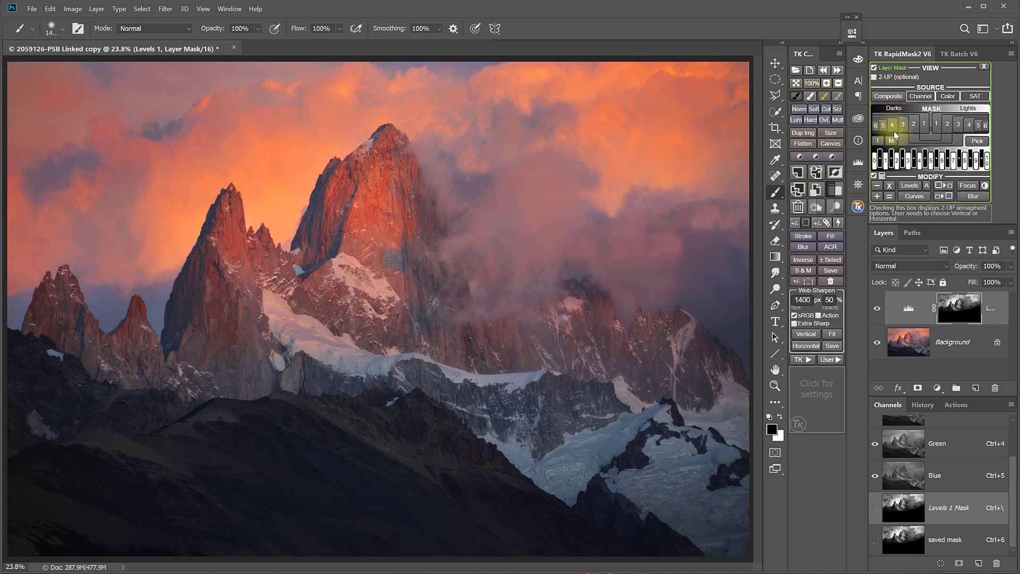
{"action": "left_click", "coordinate": [921, 197]}
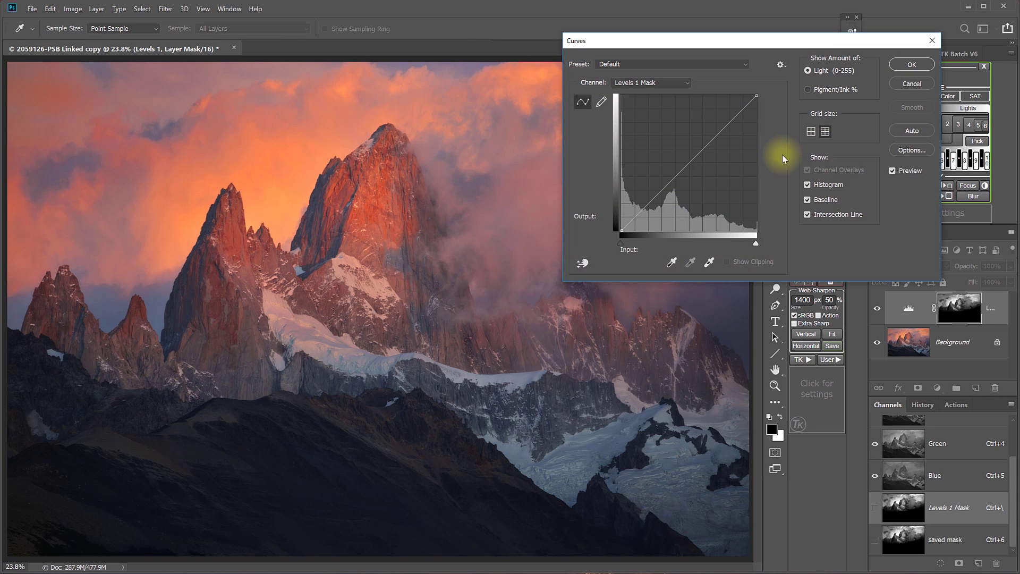
{"action": "left_click", "coordinate": [705, 150]}
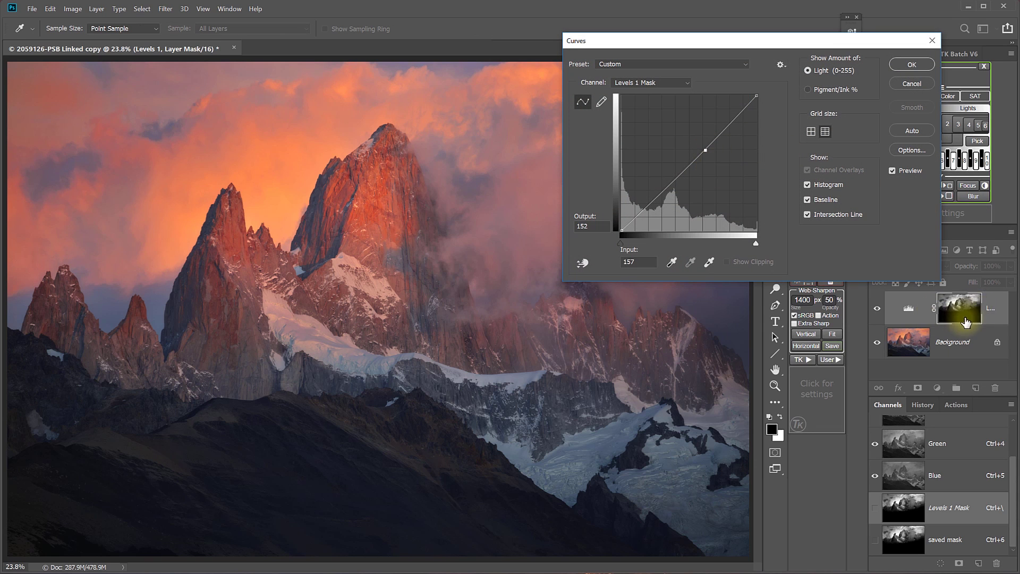
{"action": "left_click_drag", "start_coordinate": [705, 151], "coordinate": [678, 128]}
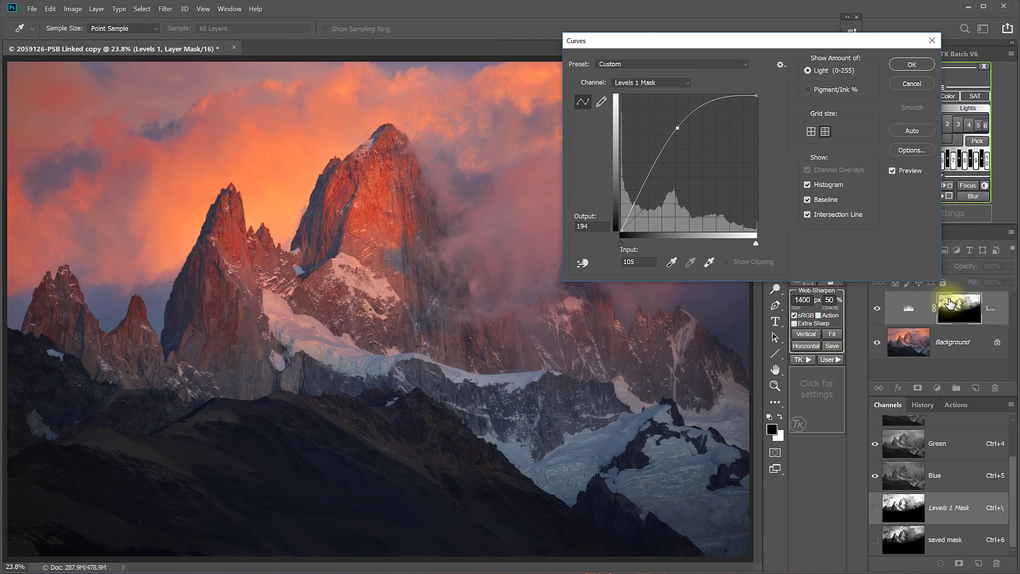
{"action": "left_click", "coordinate": [912, 68]}
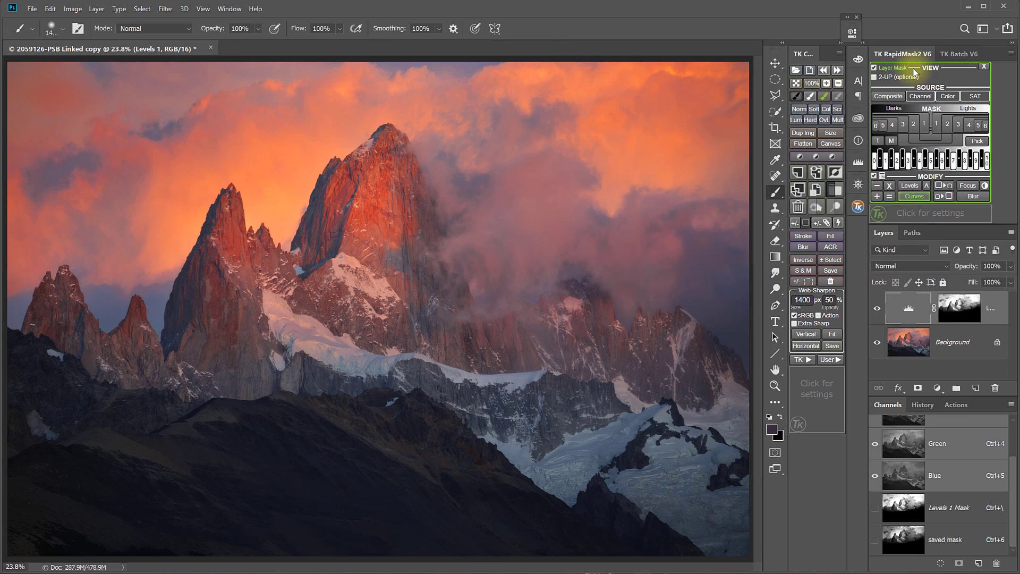